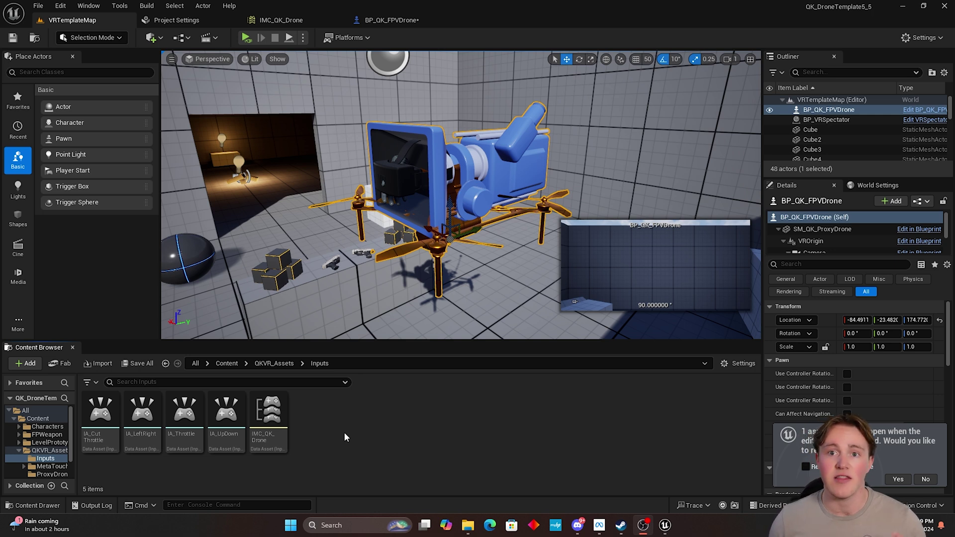
click(157, 21)
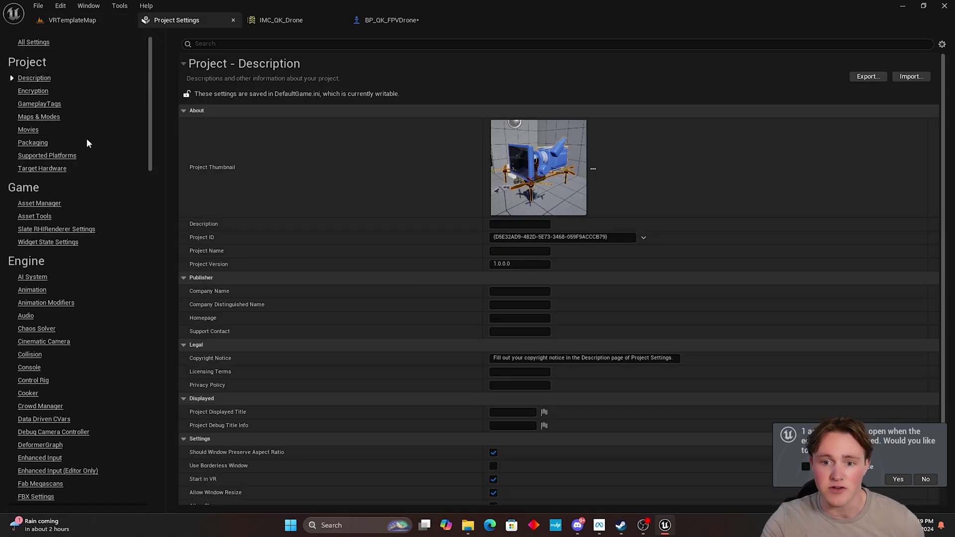
scroll(111, 370, down, 10)
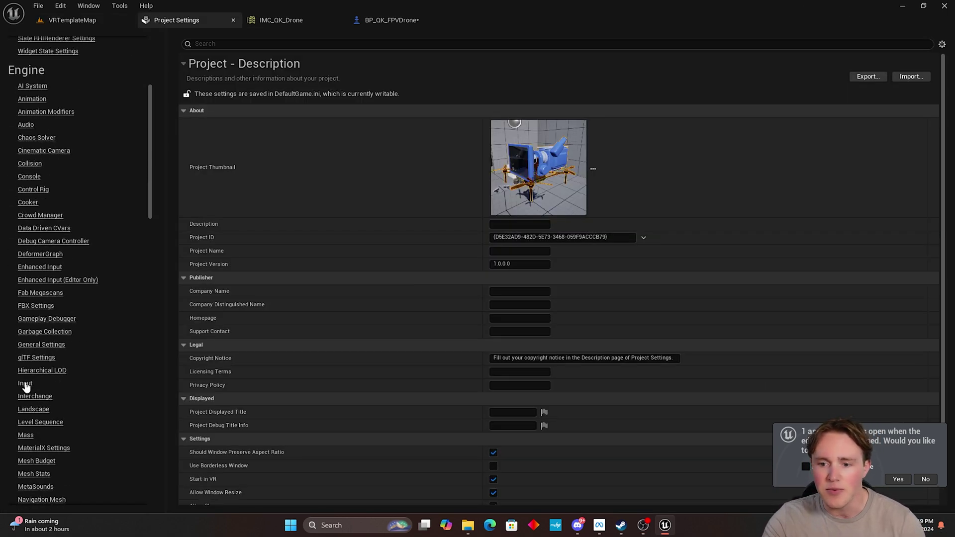
click(26, 384)
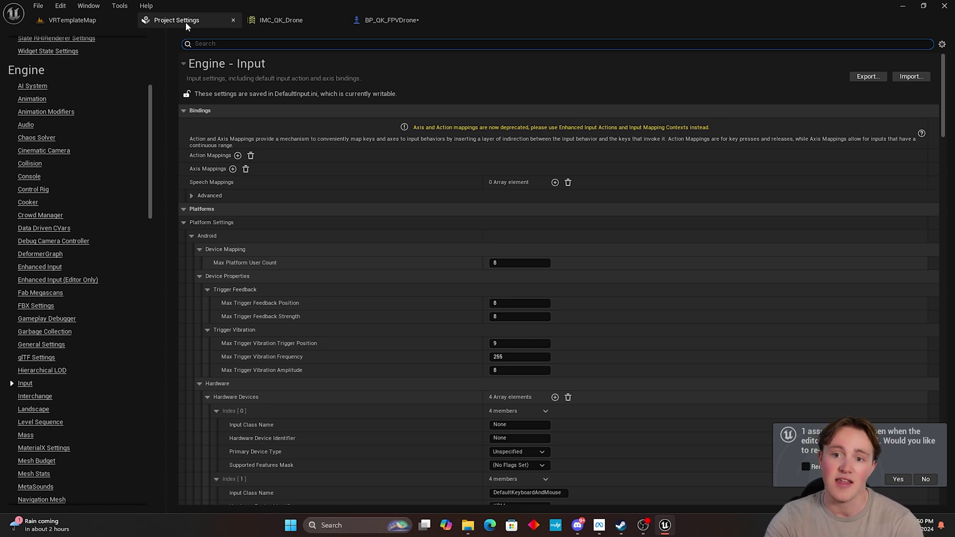
click(109, 19)
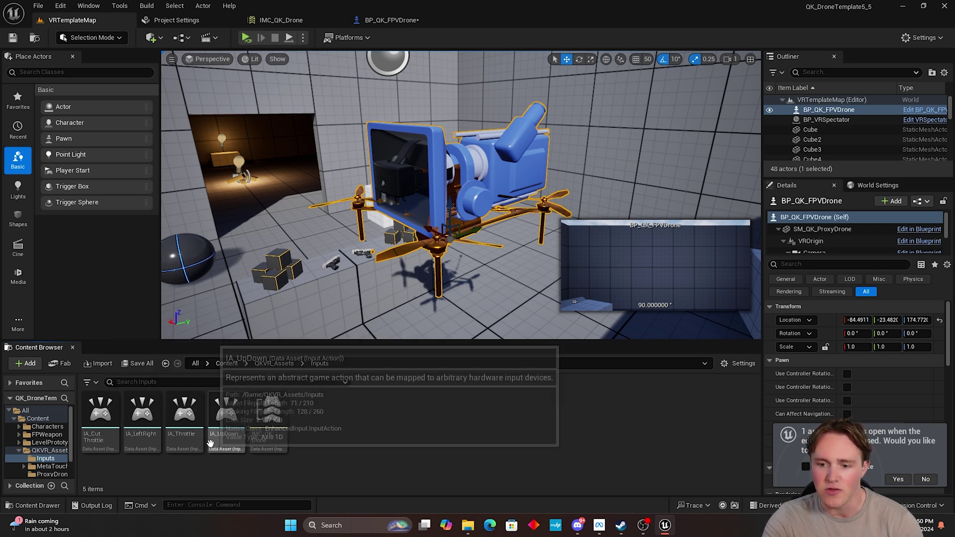
Inspect the IA_Throttle input action, then open IMC_QK_Drone to view its trigger and thumbstick mappings.
double_click(183, 415)
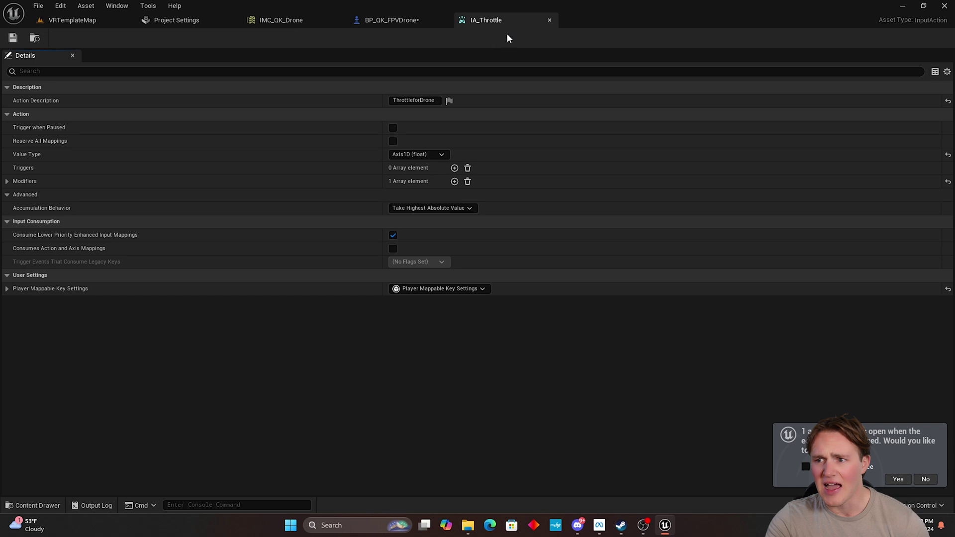
click(549, 20)
click(70, 20)
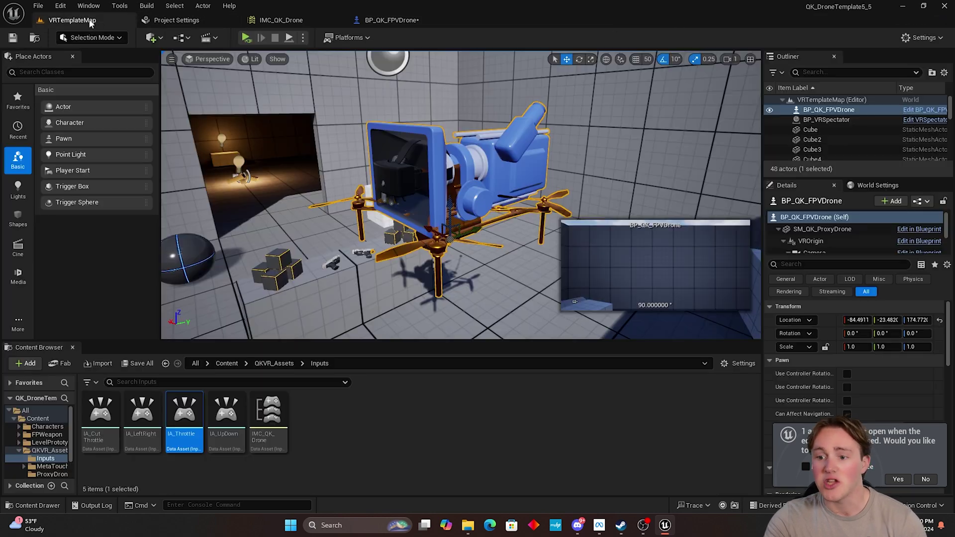
double_click(284, 416)
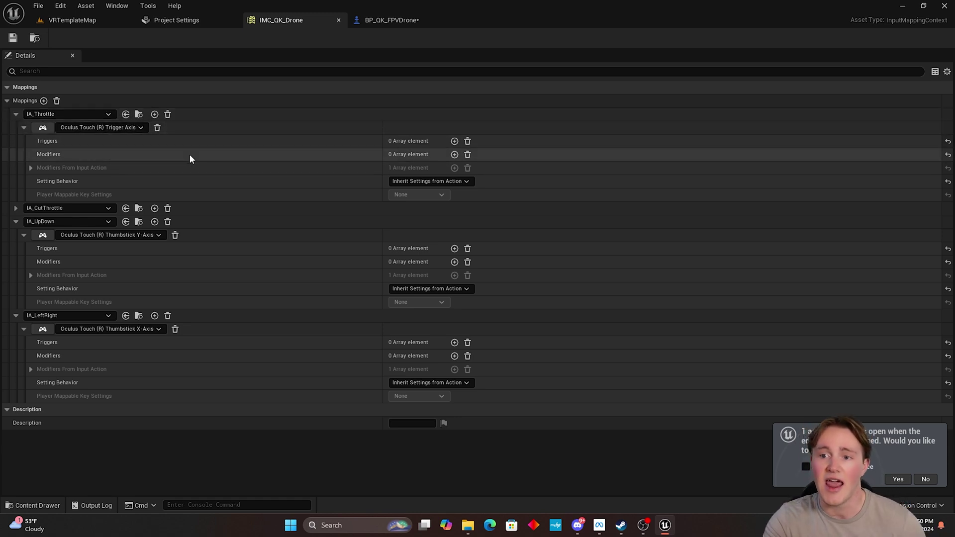
In BP_QK_FPVDrone, preview the drone mesh framed in the Viewport.
click(397, 21)
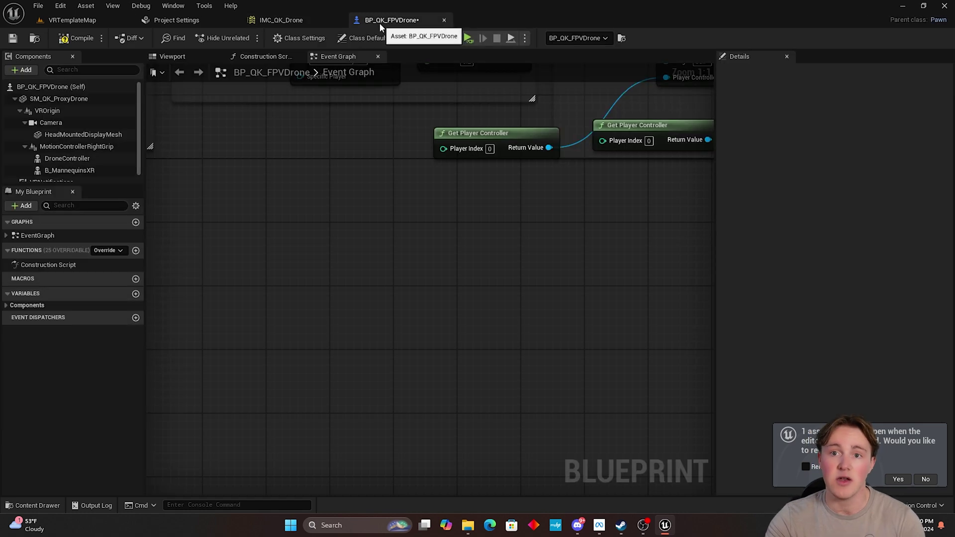
right_drag(416, 140, 284, 290)
click(175, 59)
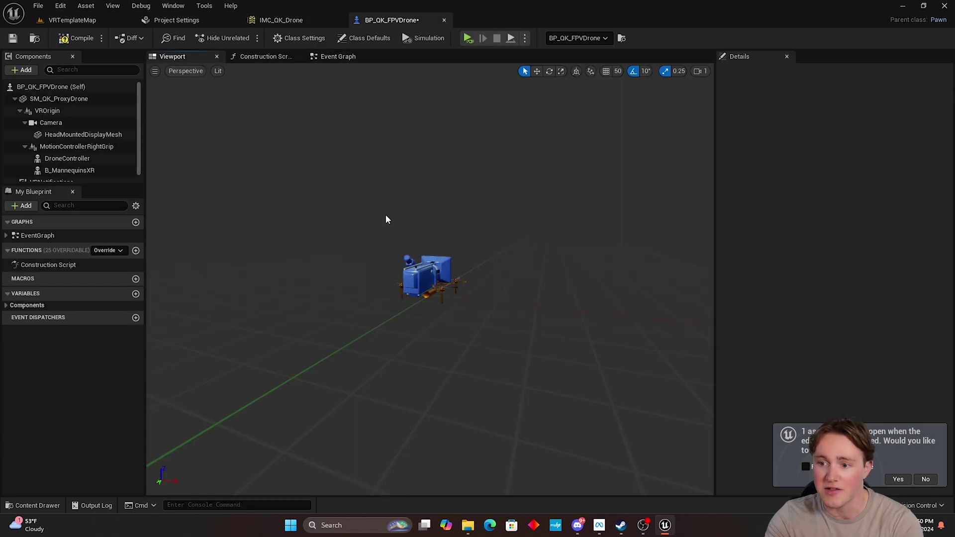
click(443, 286)
key(f)
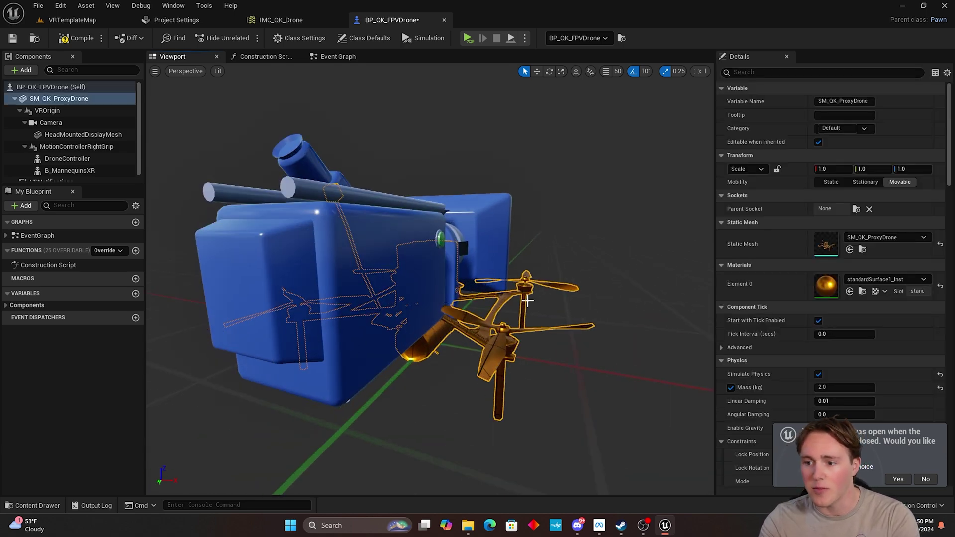
Navigate the Event Graph to the Add Mapping Context node using IMC_QK_Drone, leaving room below.
click(337, 57)
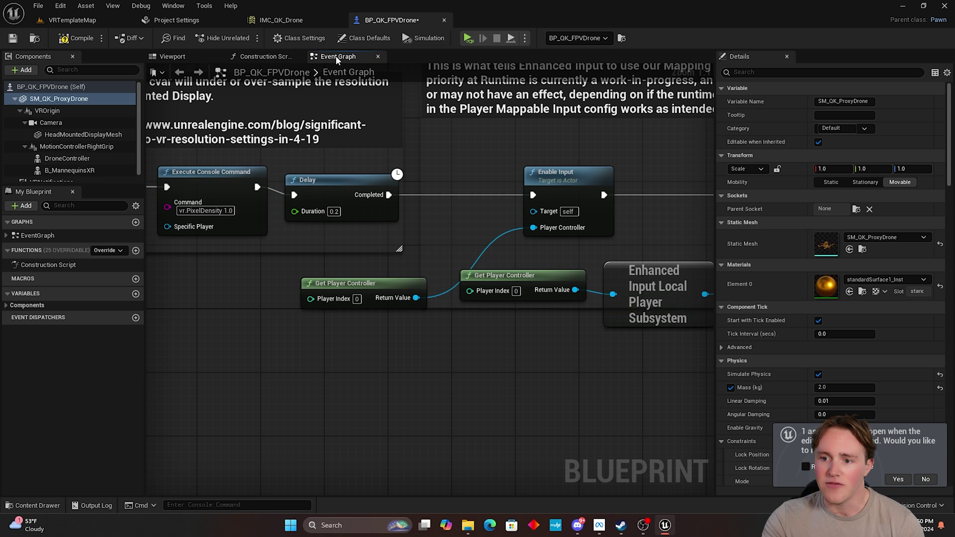
right_drag(479, 202, 417, 238)
scroll(417, 239, down, 2)
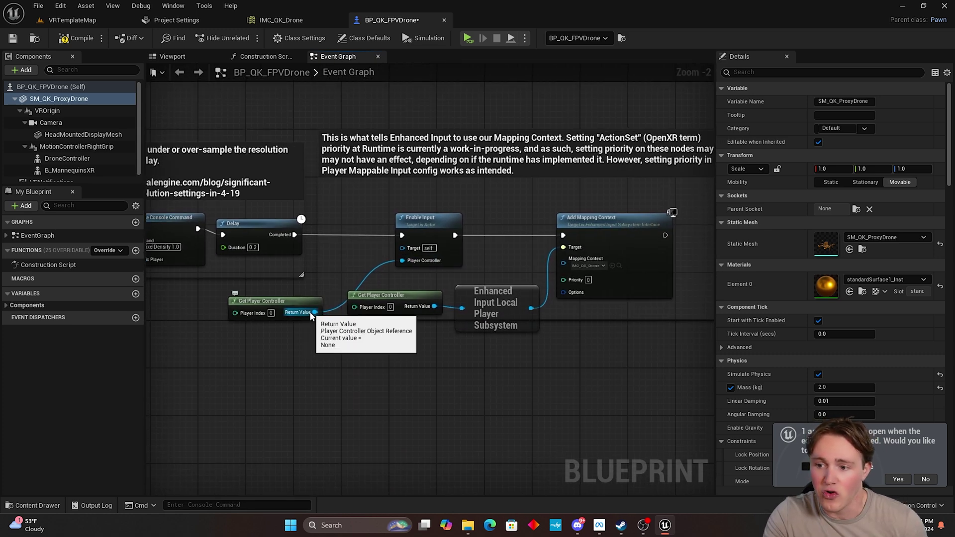
right_drag(436, 236, 312, 237)
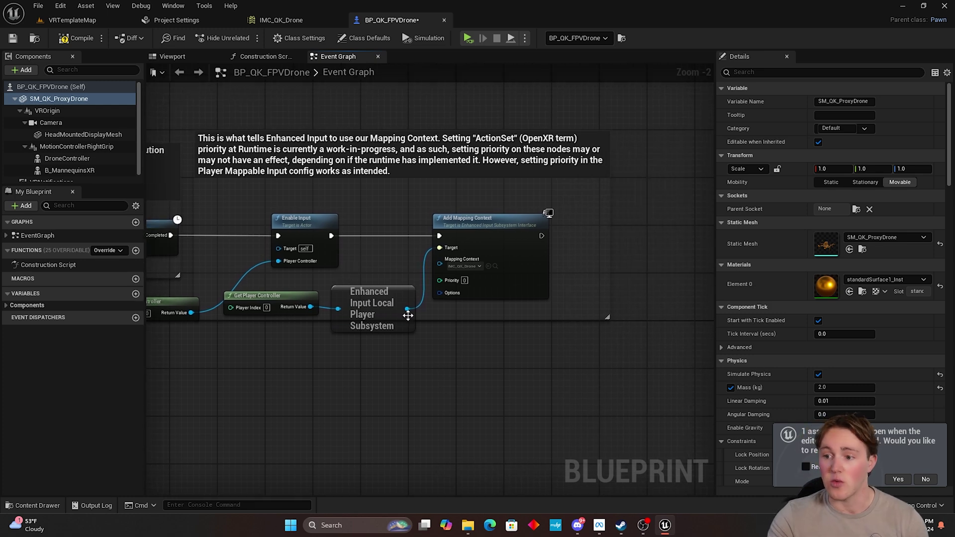
scroll(330, 328, up, 2)
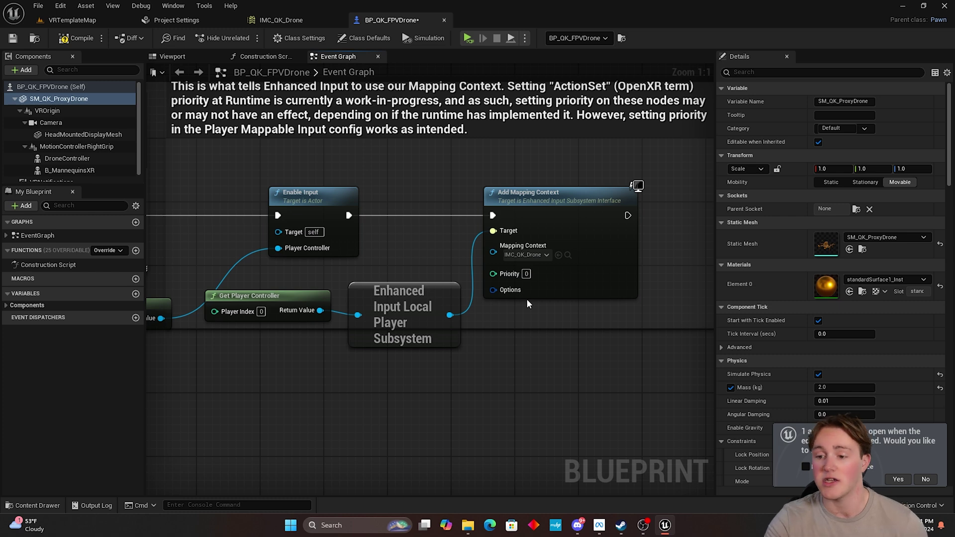
right_drag(305, 398, 393, 309)
Add an IA_Throttle input event node with all its pins shown.
right_click(294, 317)
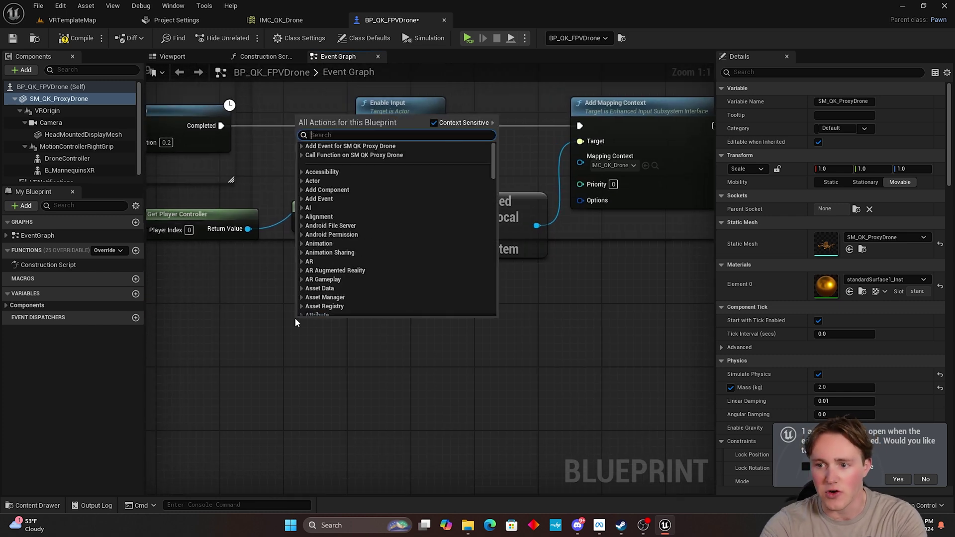
text(IA)
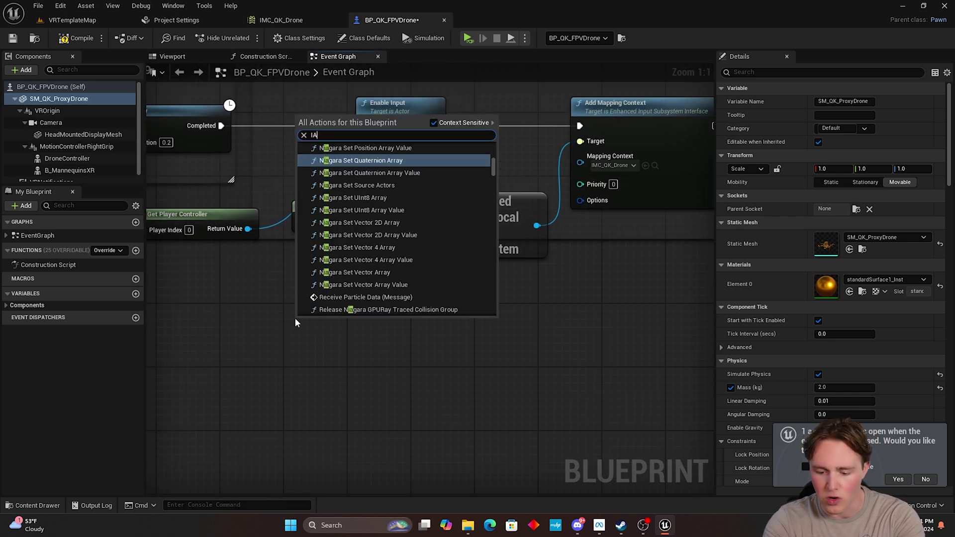
text(_Thr)
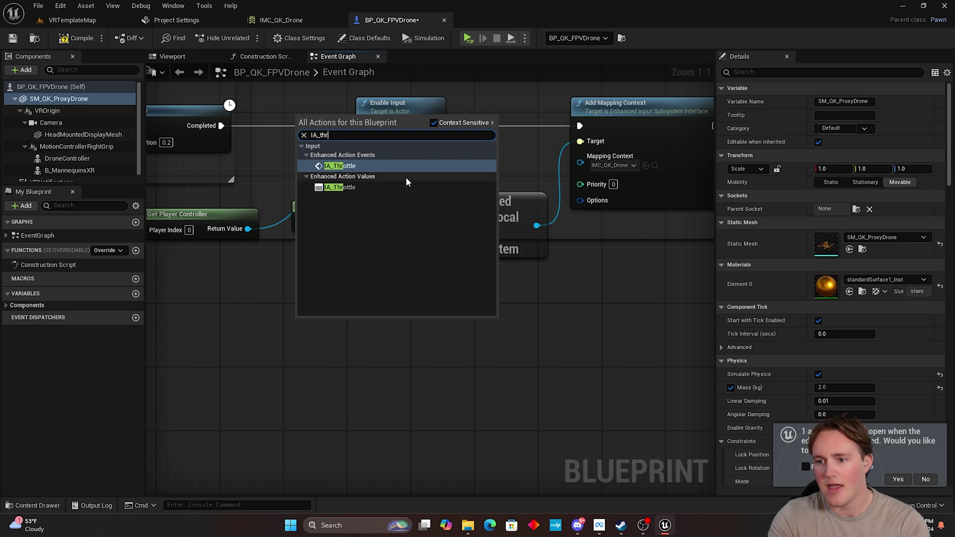
click(407, 174)
click(346, 329)
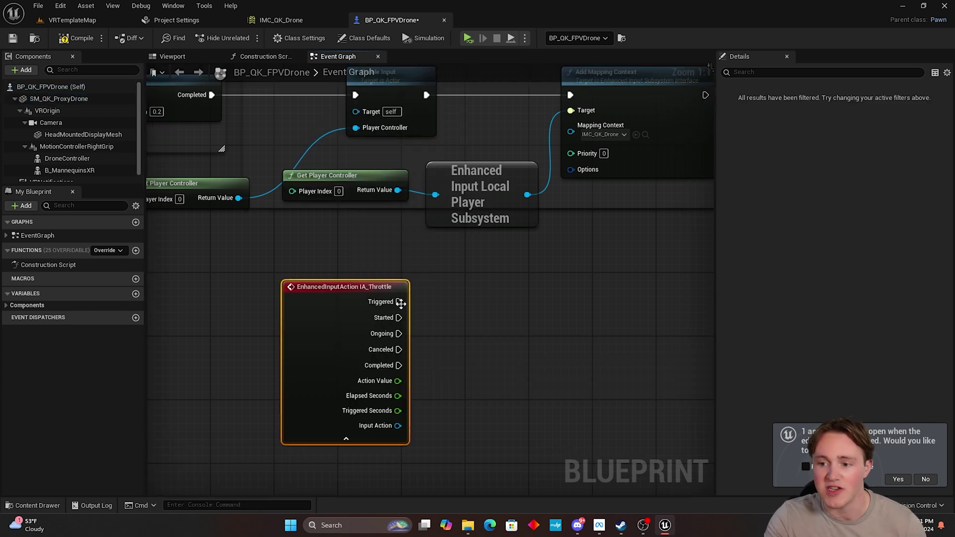
Wire a Hello Print String to the Triggered pin, then compile and save the blueprint.
drag(398, 302, 581, 319)
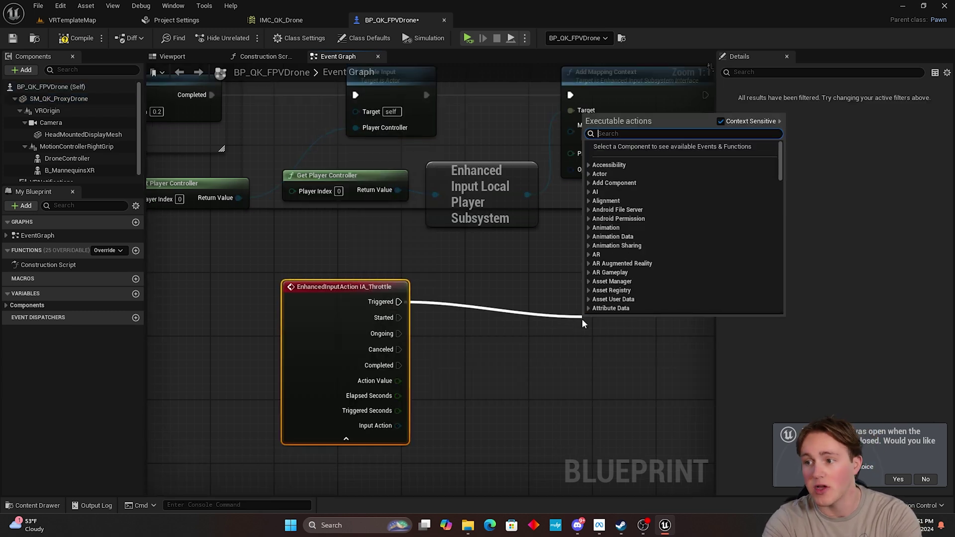
text(print)
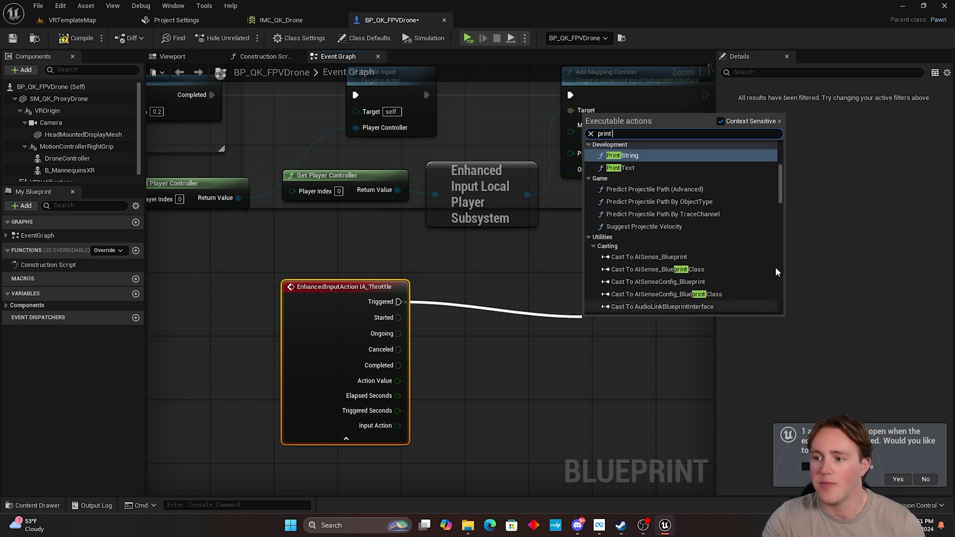
click(655, 156)
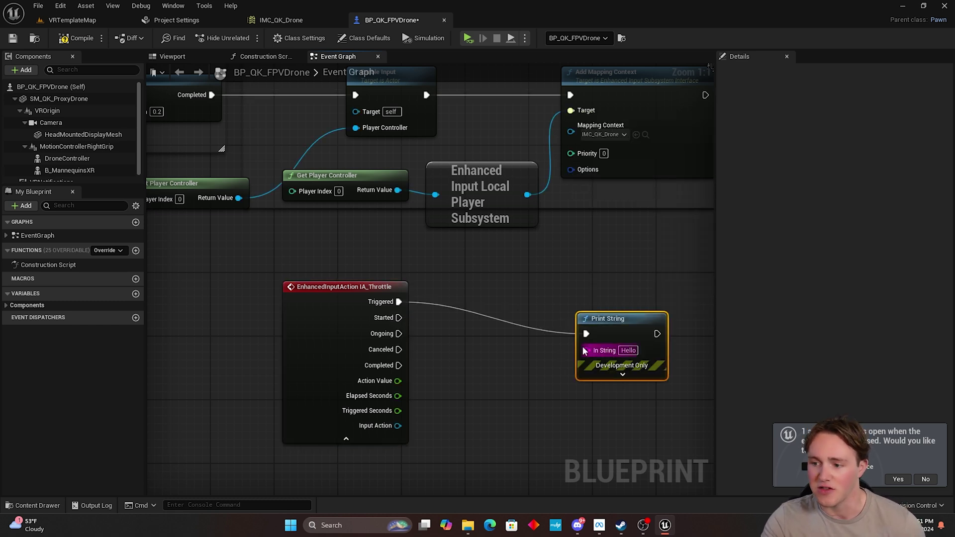
click(72, 40)
click(73, 20)
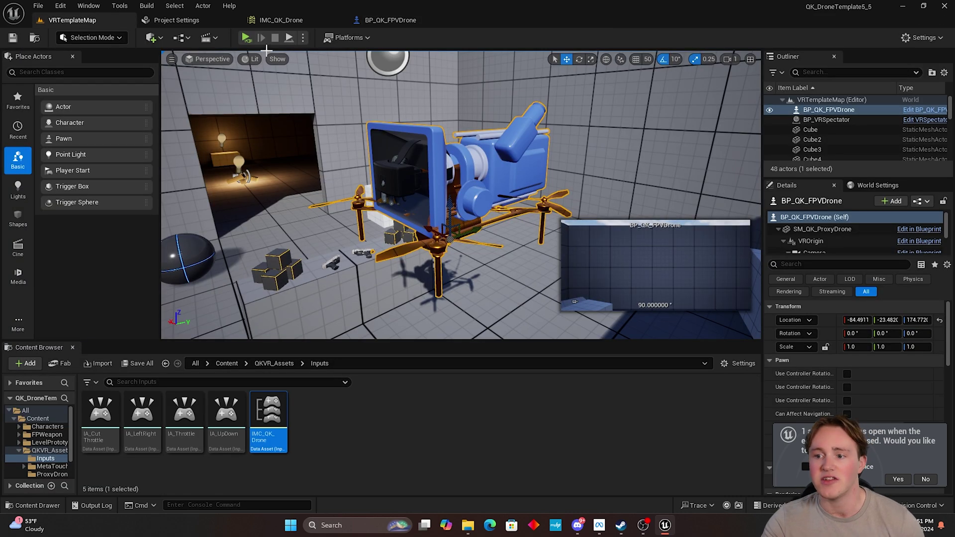
After a preview play, add an R key binding to IA_Throttle in IMC_QK_Drone and save it.
click(254, 39)
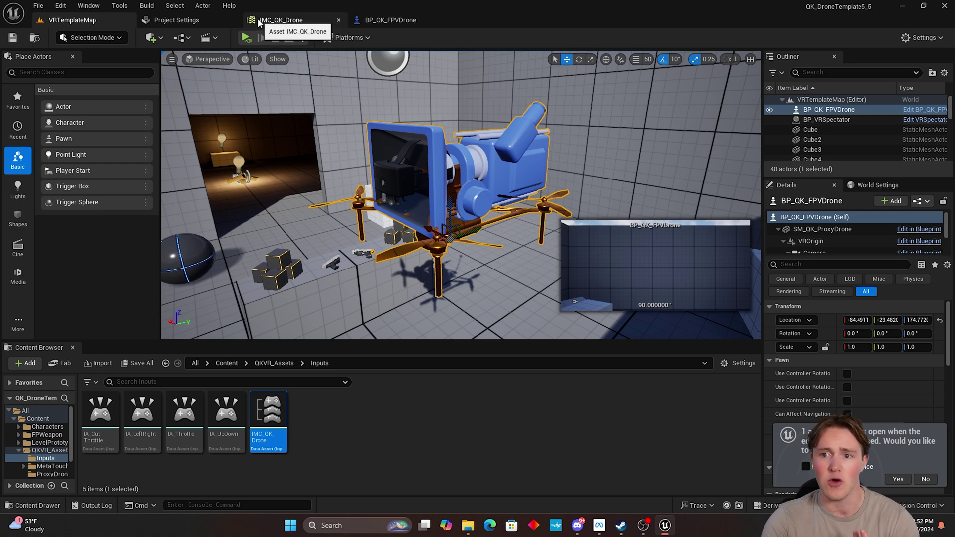
click(274, 20)
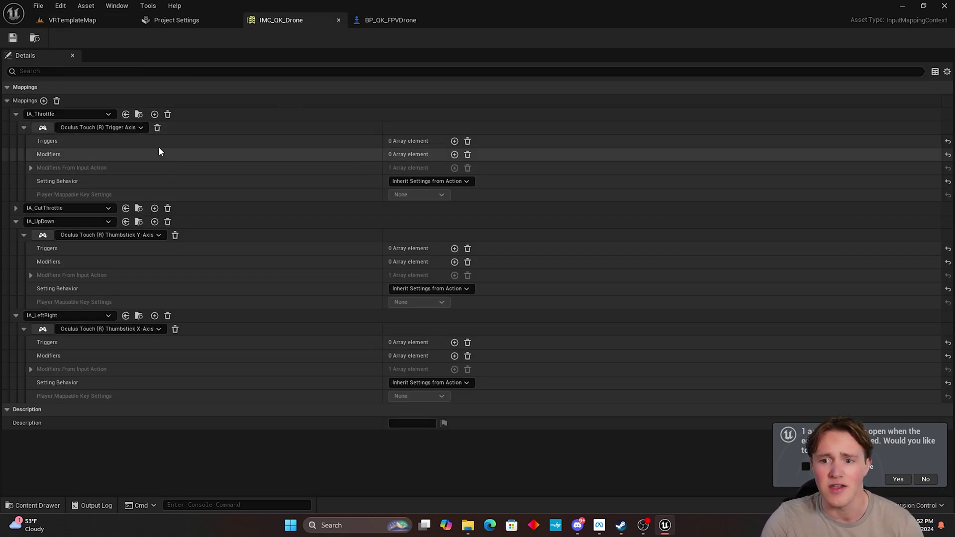
click(154, 115)
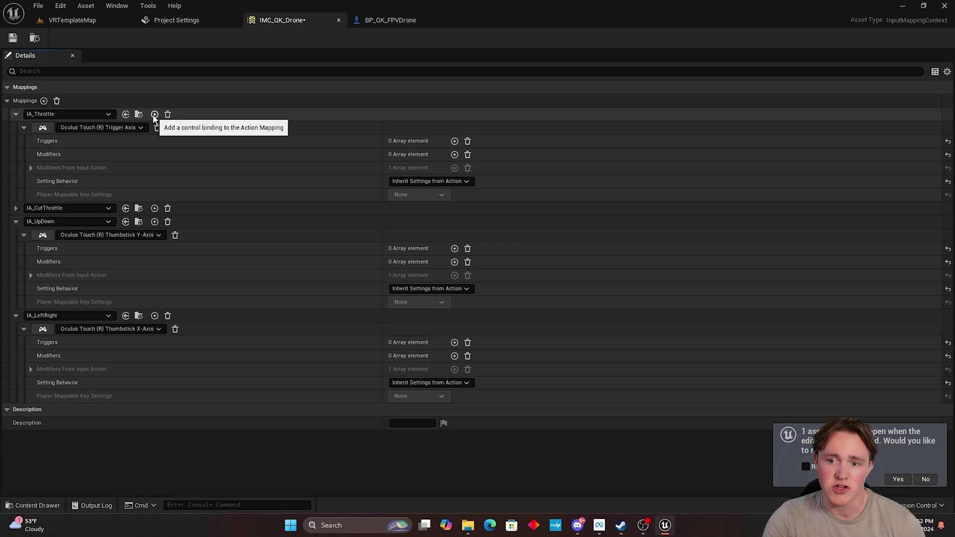
click(154, 115)
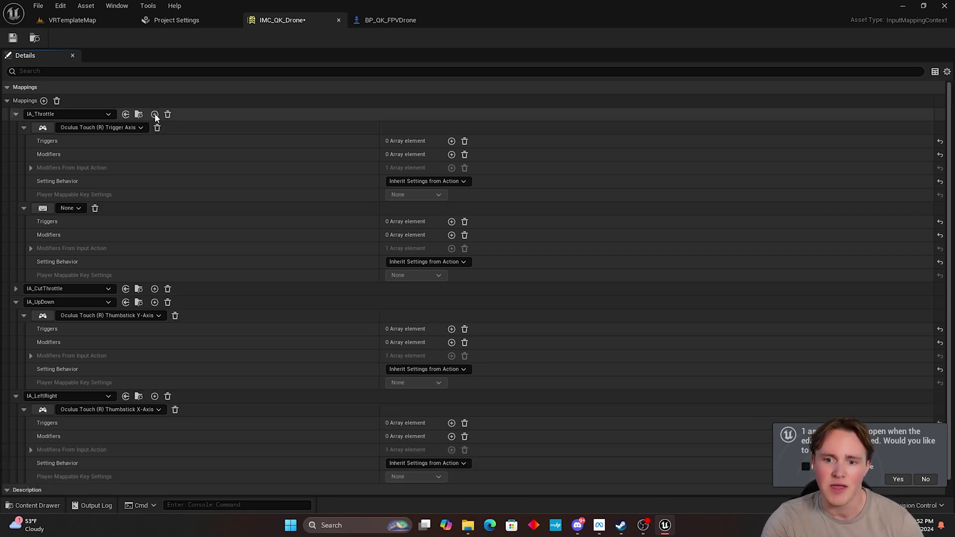
click(51, 209)
key(r)
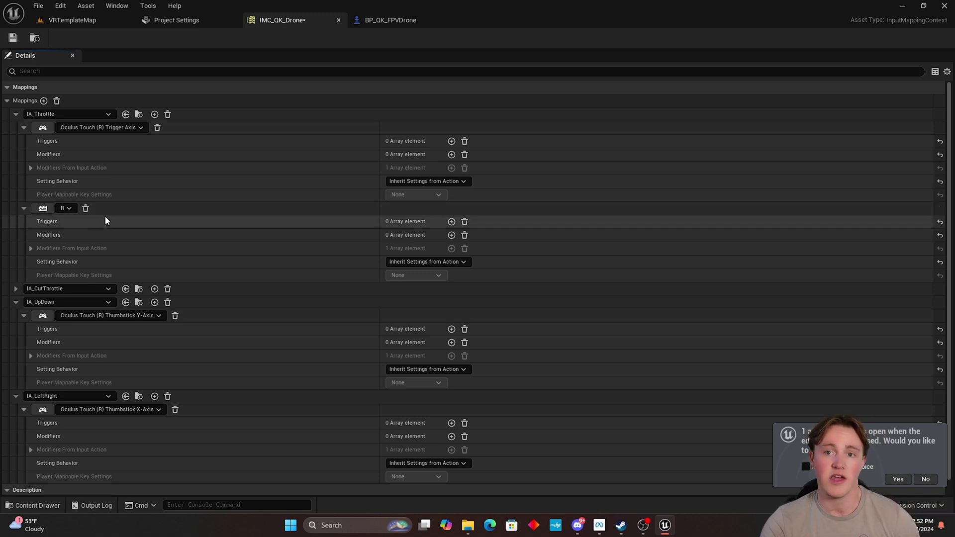
click(12, 37)
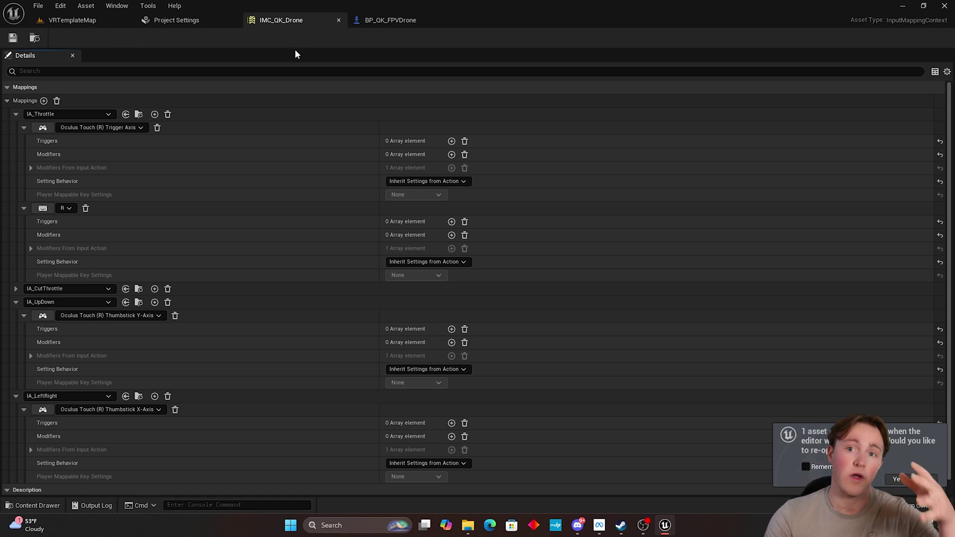
click(85, 24)
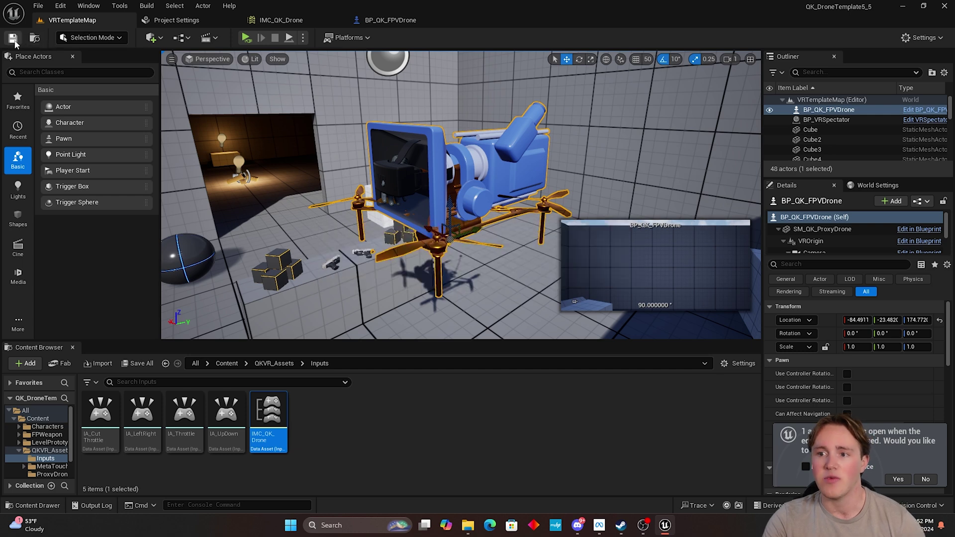
Test the level in VR Preview, then return to Project Settings.
click(252, 36)
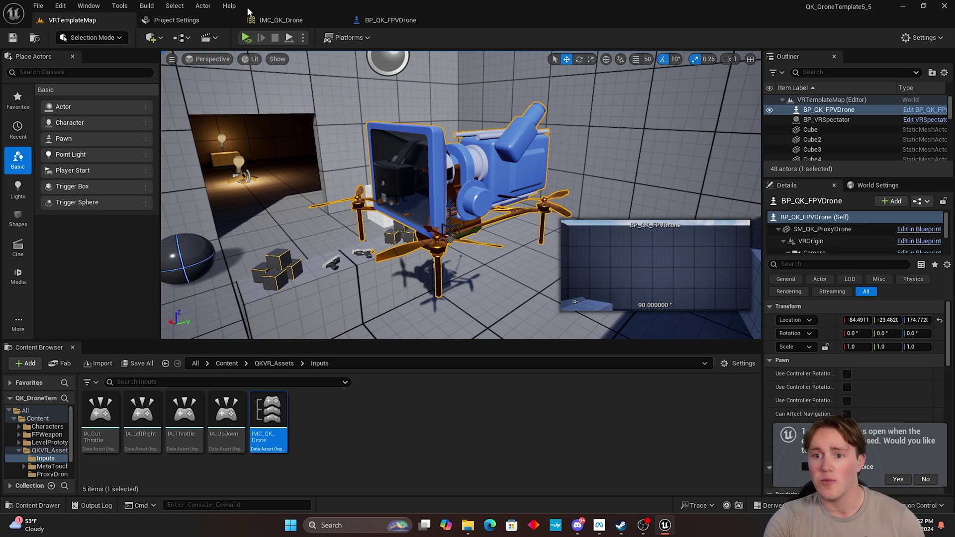
click(184, 21)
Search Project Settings for 'enhanc' to find the Default Mapping Contexts list.
click(250, 43)
text(en)
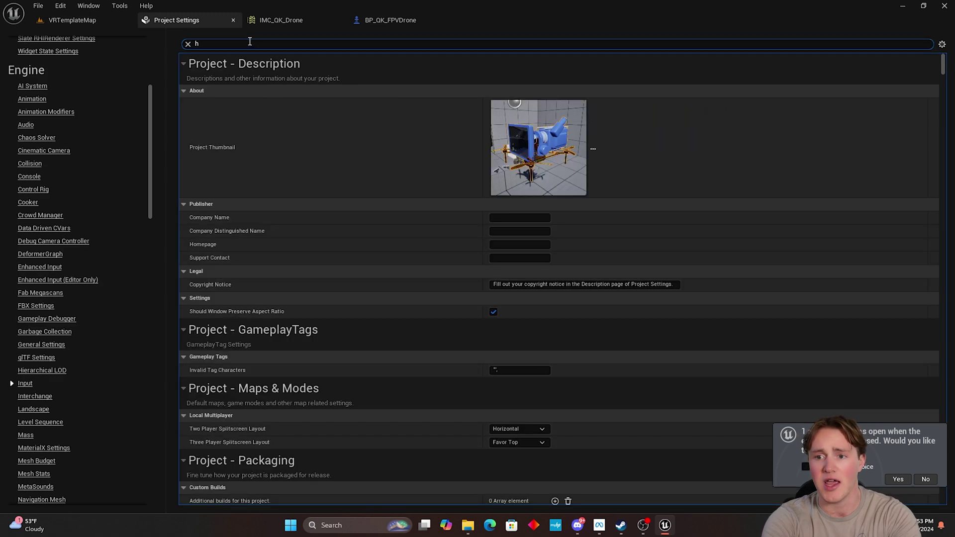
text(hanced input)
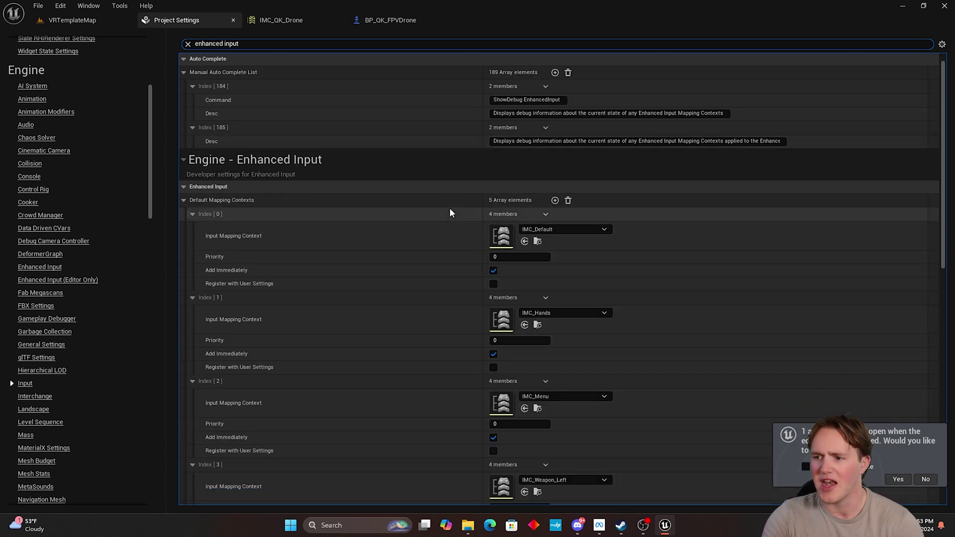
scroll(450, 211, down, 2)
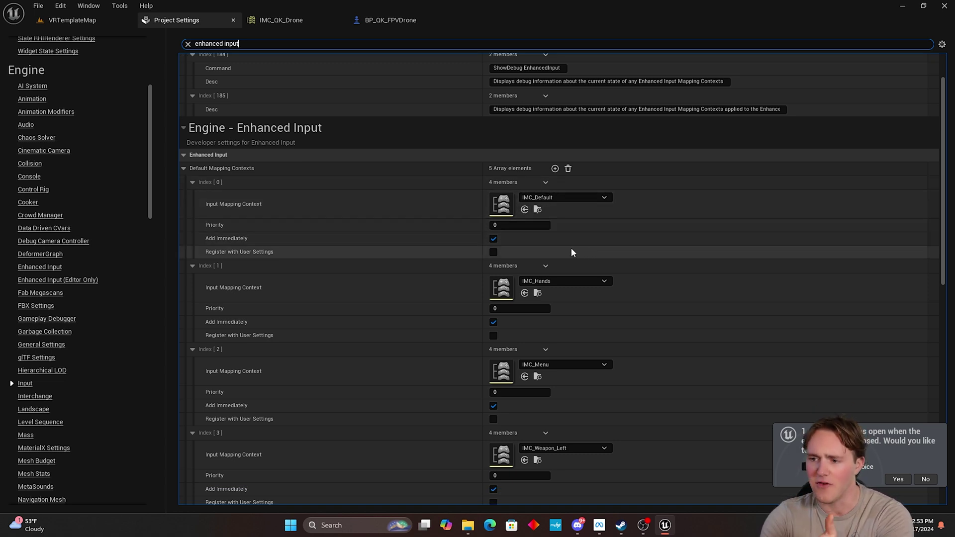
scroll(572, 250, down, 1)
scroll(573, 252, down, 2)
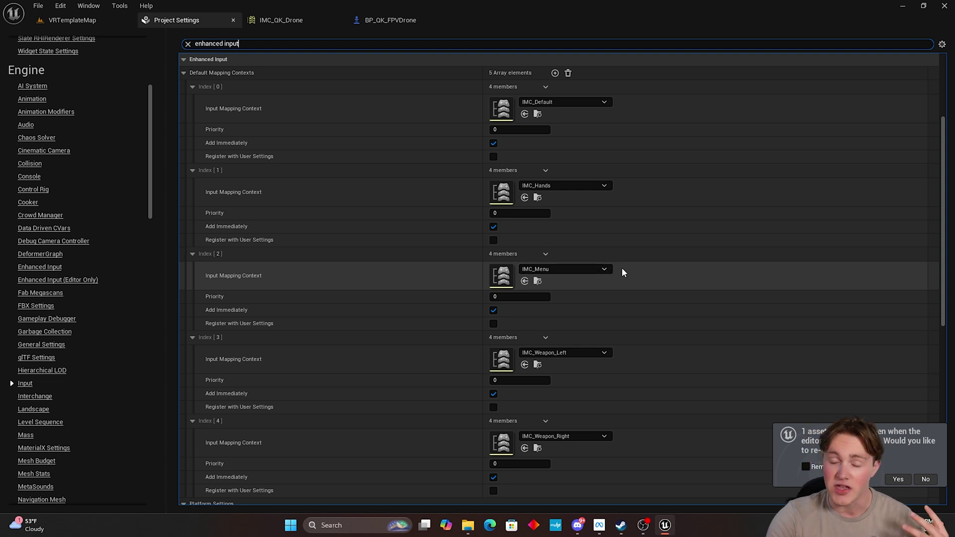
scroll(617, 288, down, 2)
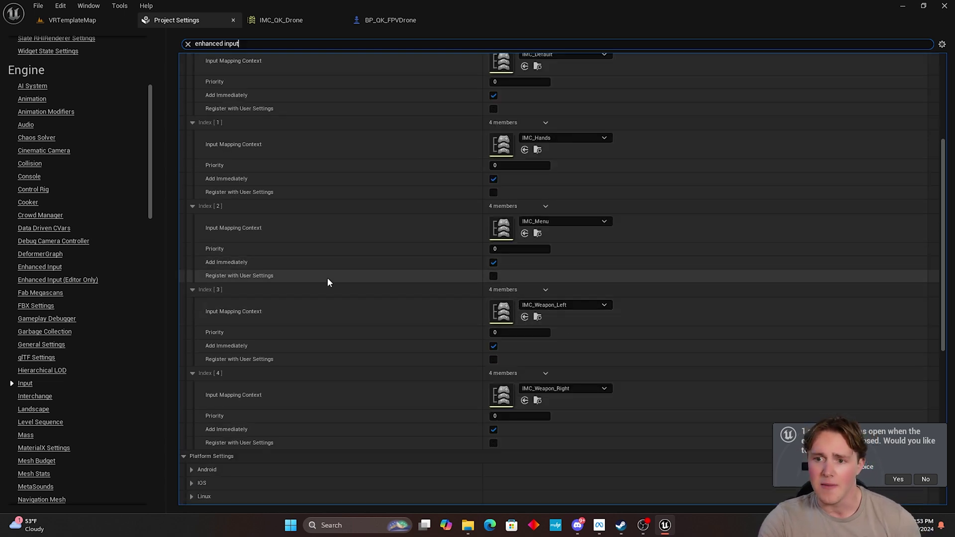
scroll(327, 281, up, 3)
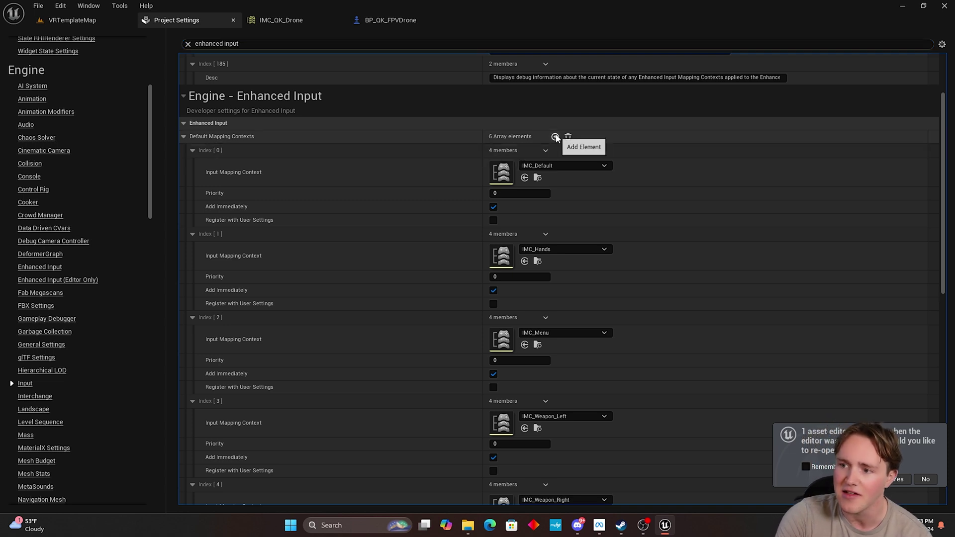
Add a Default Mapping Contexts entry, Index [5], and assign it IMC_QK_Drone.
click(554, 136)
scroll(472, 234, down, 5)
scroll(398, 358, down, 1)
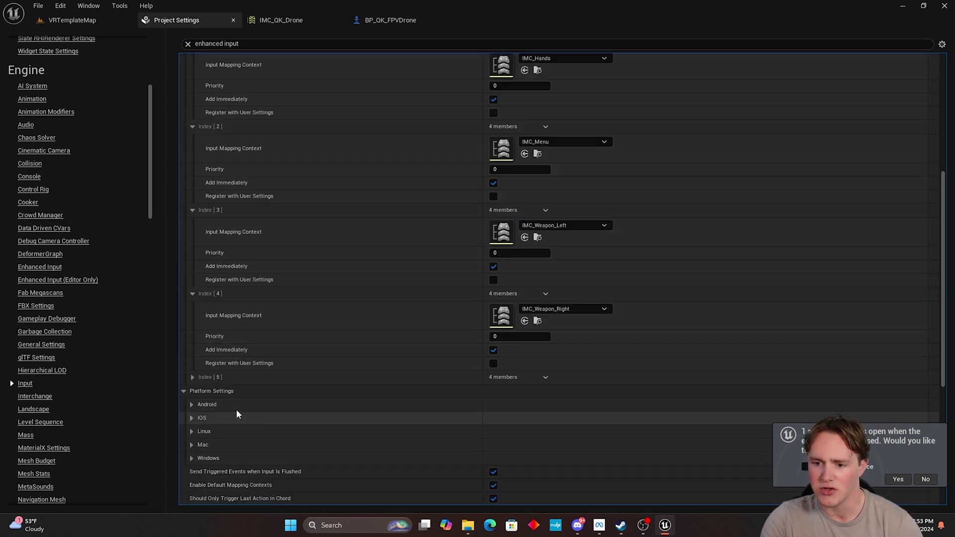
click(193, 377)
scroll(547, 348, down, 2)
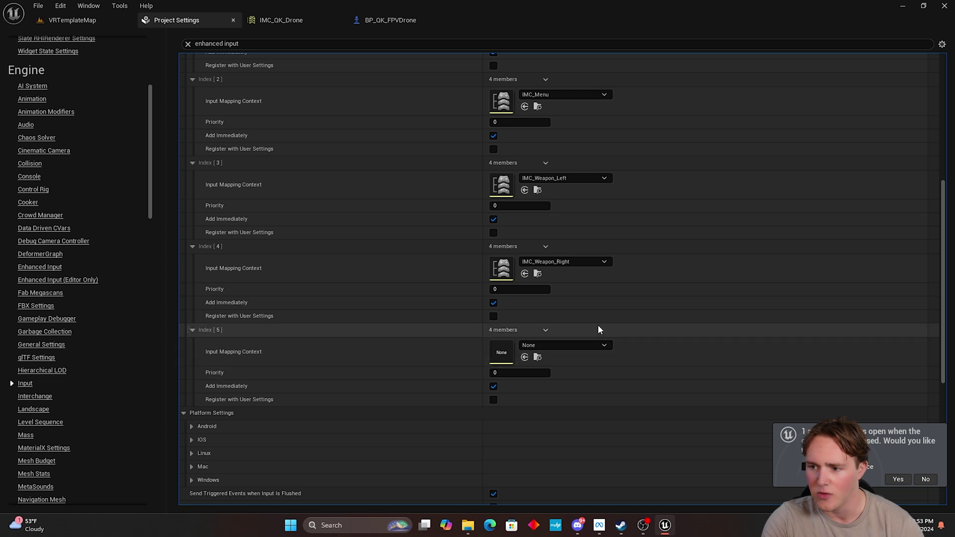
click(575, 345)
text(IMC_dront)
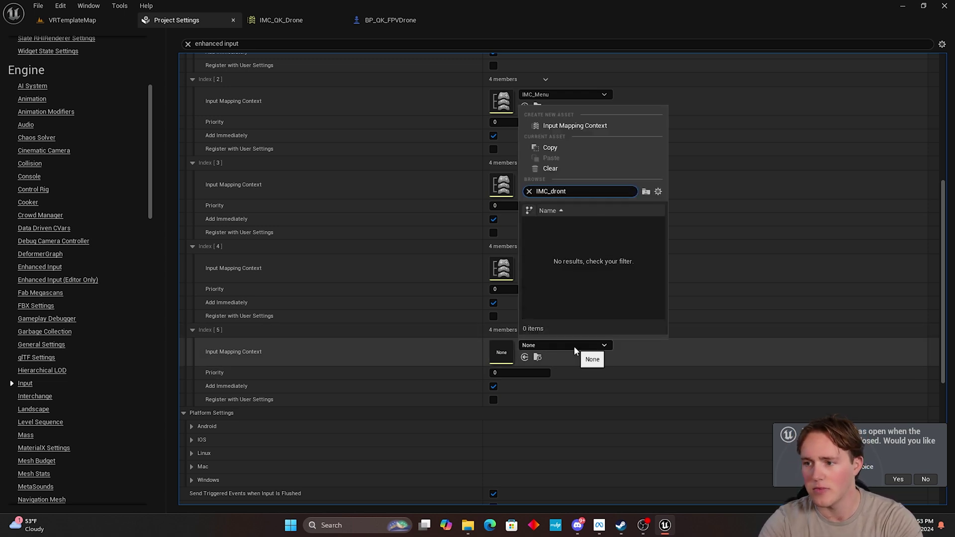
key(BackSpace)
text(e)
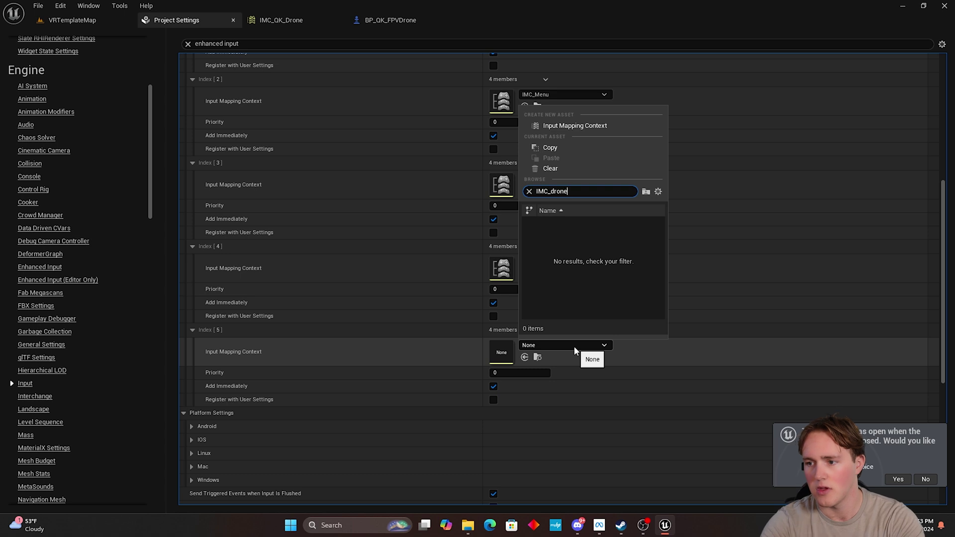
key(BackSpace)
key(BackSpace)
key(BackSpace)
key(BackSpace)
key(BackSpace)
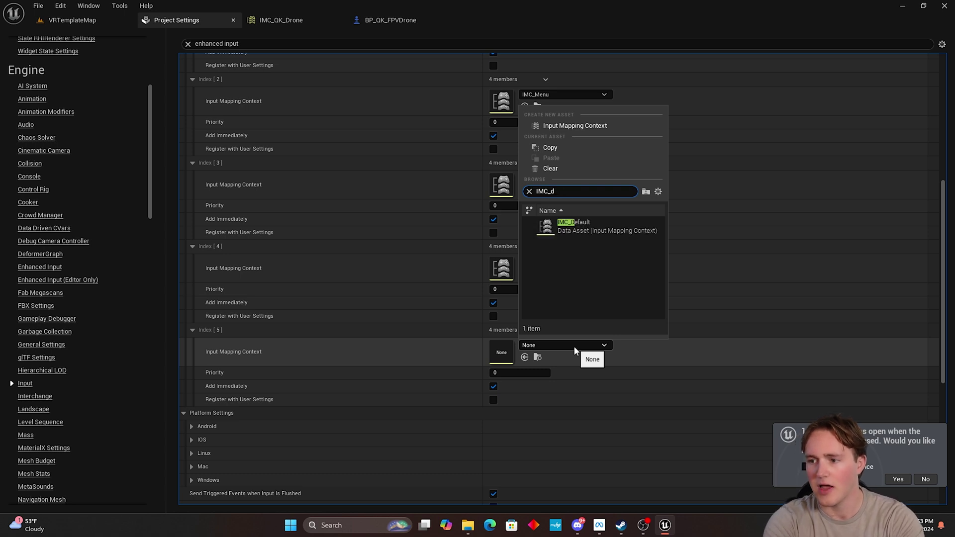
text(qk)
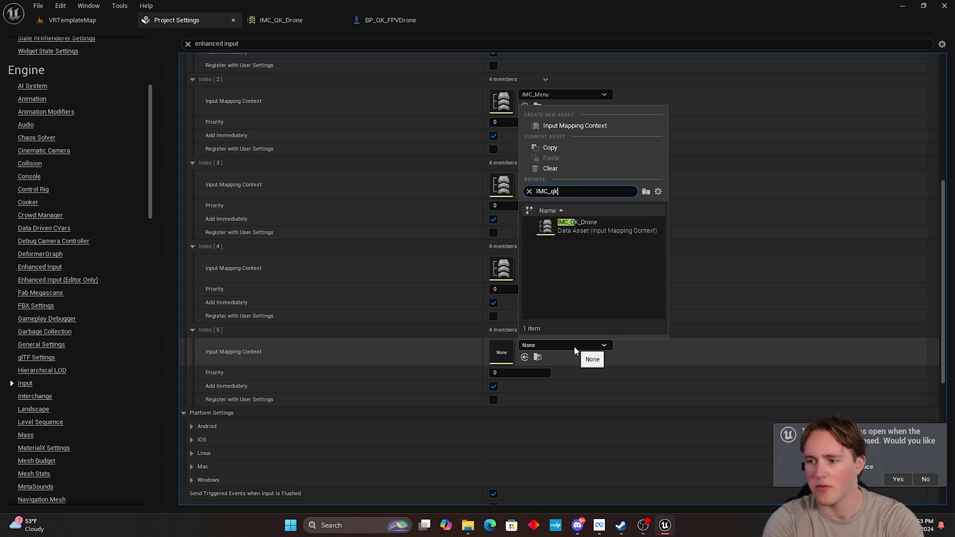
click(577, 227)
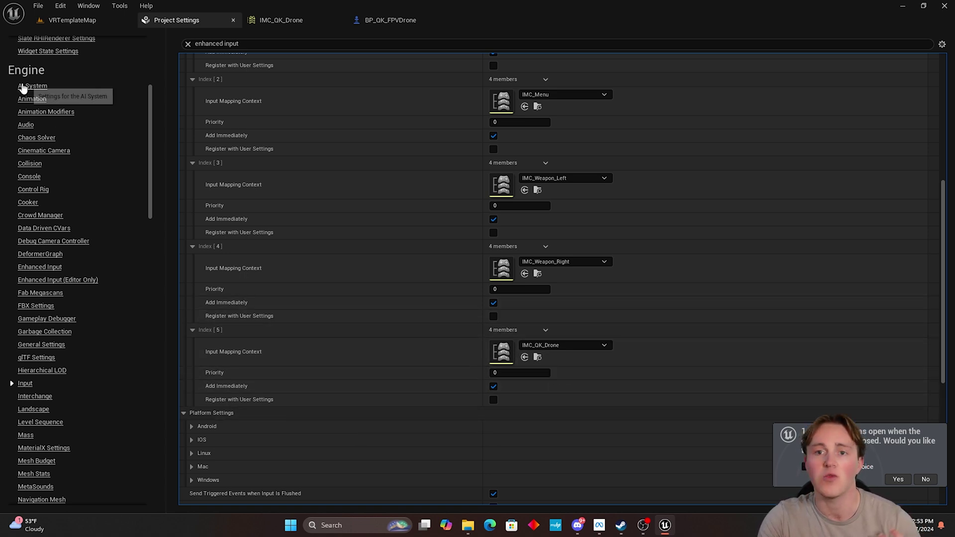
Save all modified assets and the level, then launch VR Preview.
click(89, 5)
click(63, 20)
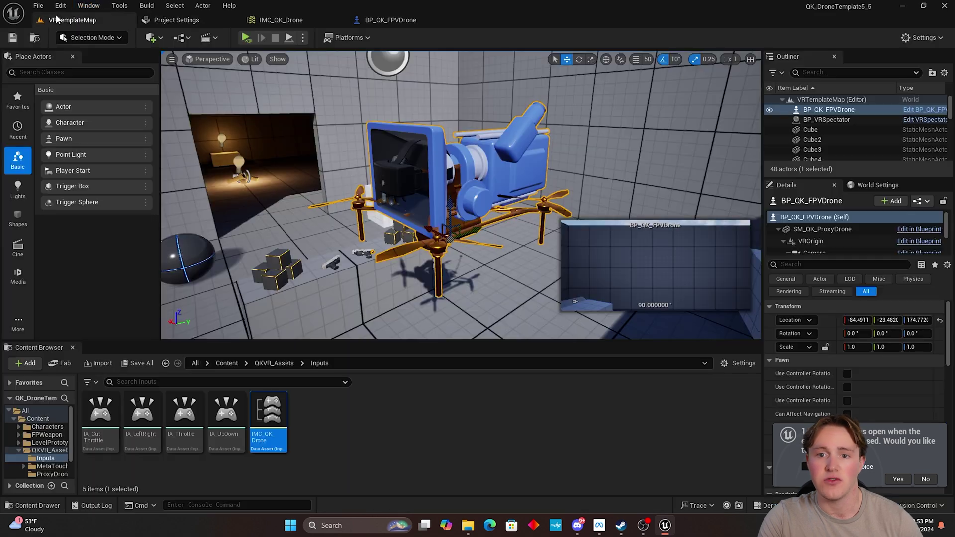
click(37, 5)
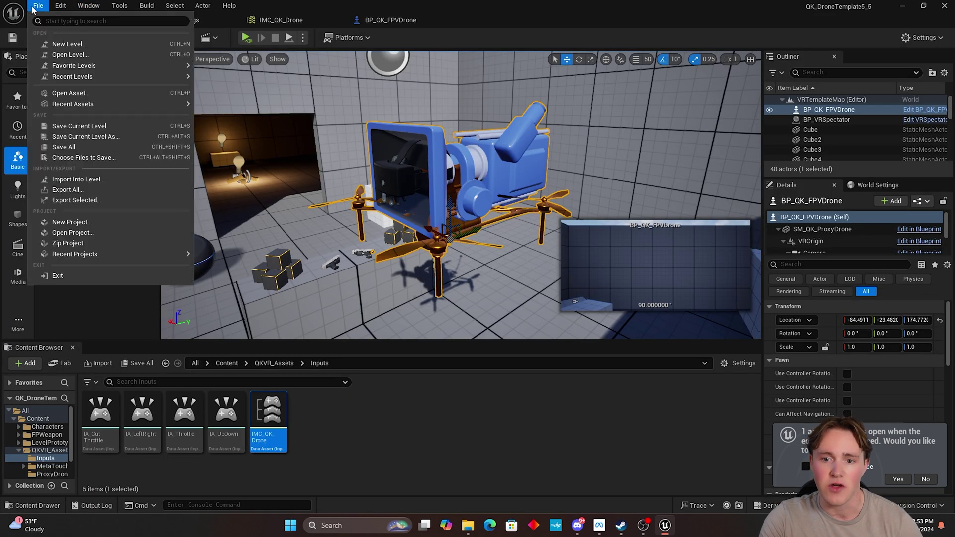
click(64, 147)
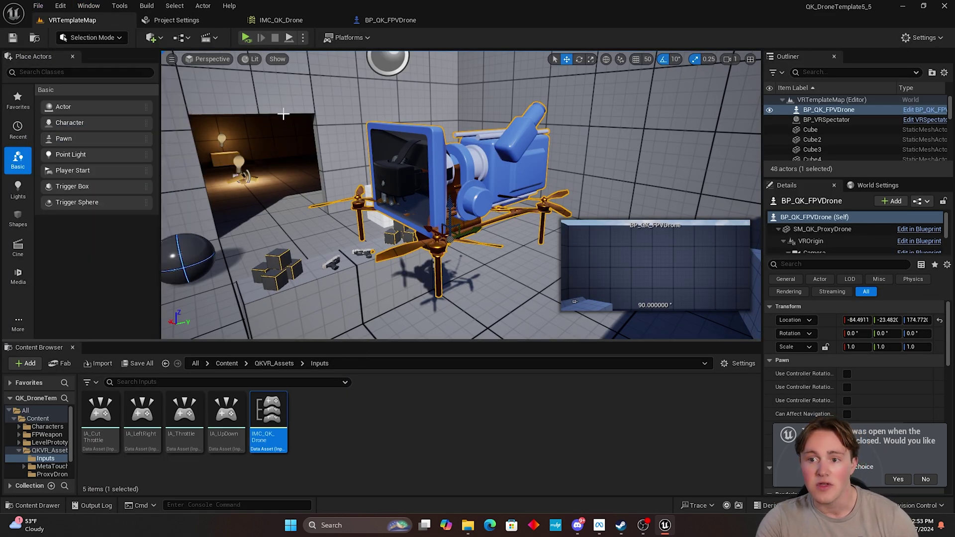
click(247, 38)
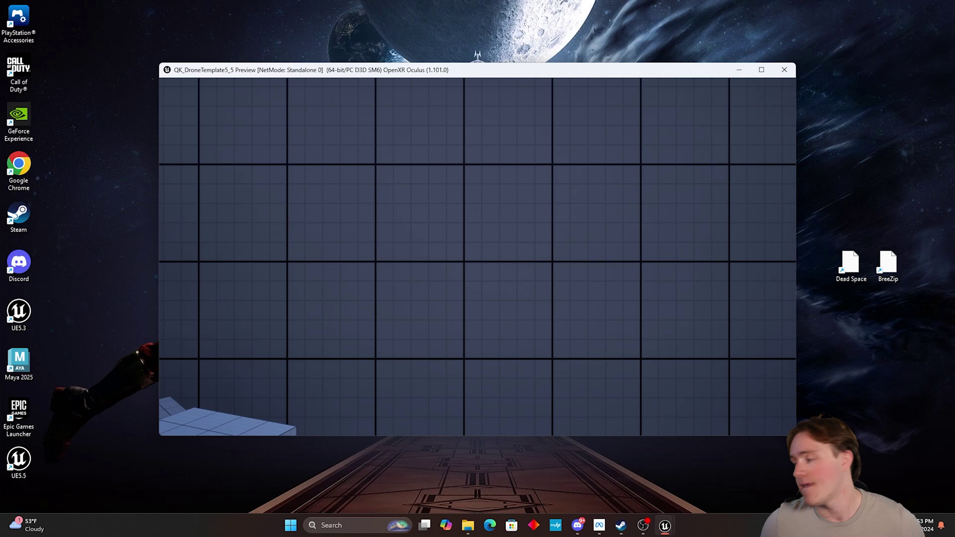